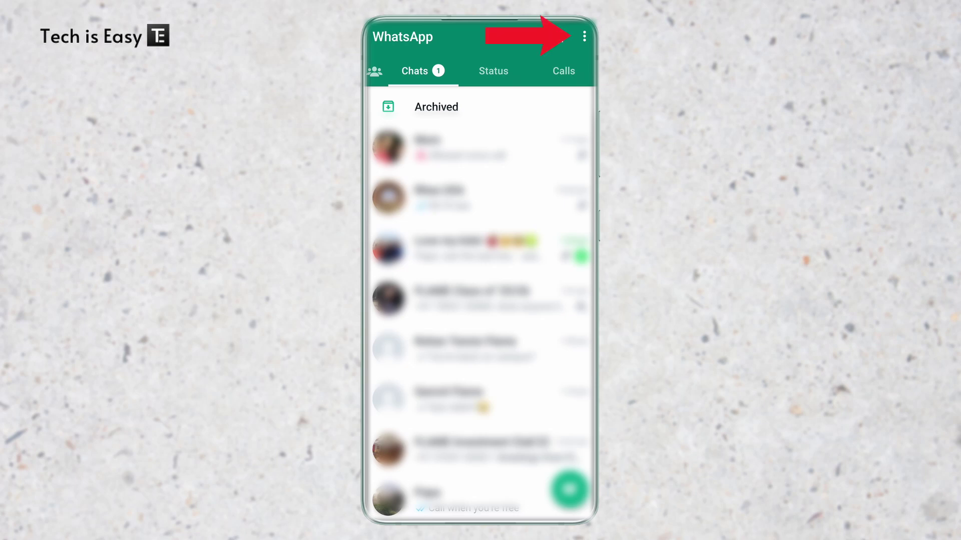
# Open WhatsApp Settings from the three-dot menu.
pyautogui.click(584, 37)
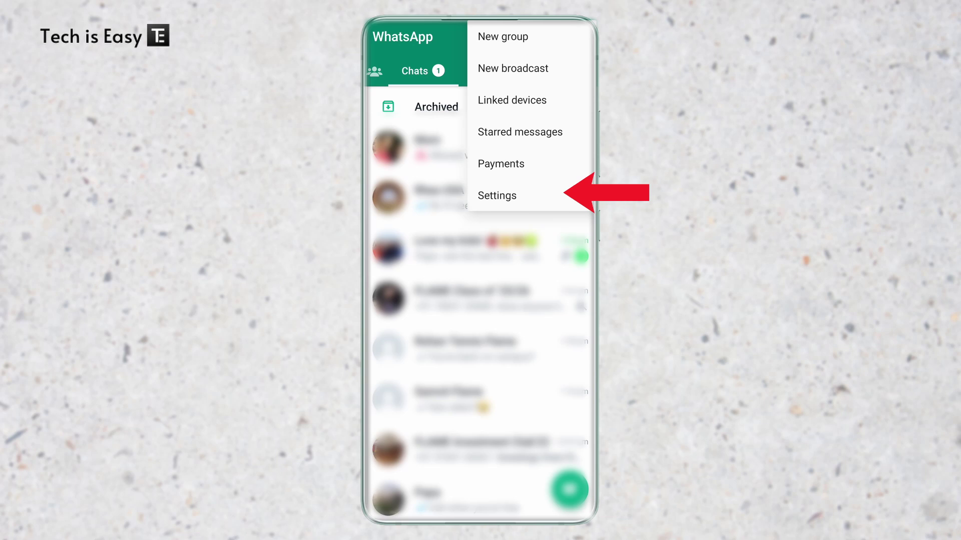
pyautogui.click(526, 197)
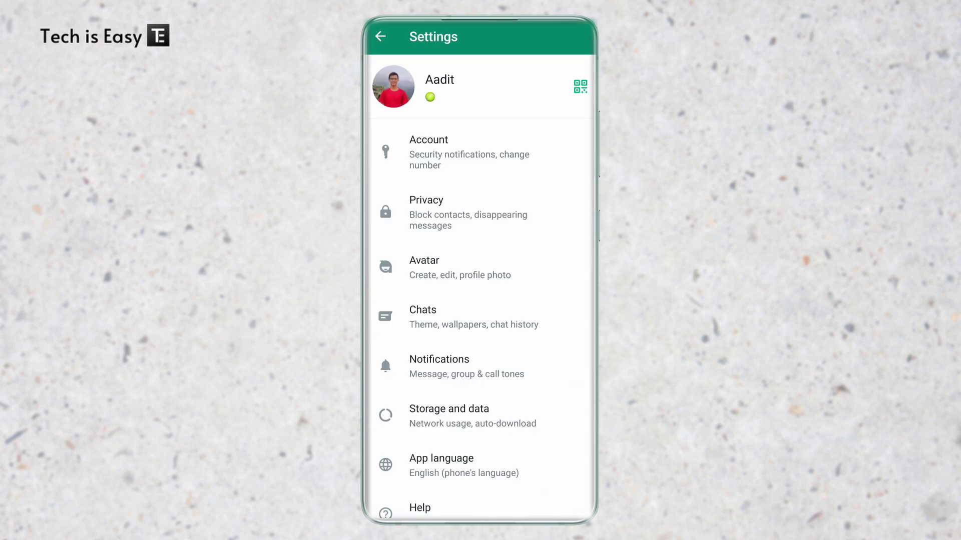
pyautogui.scroll(-3, 481, 300)
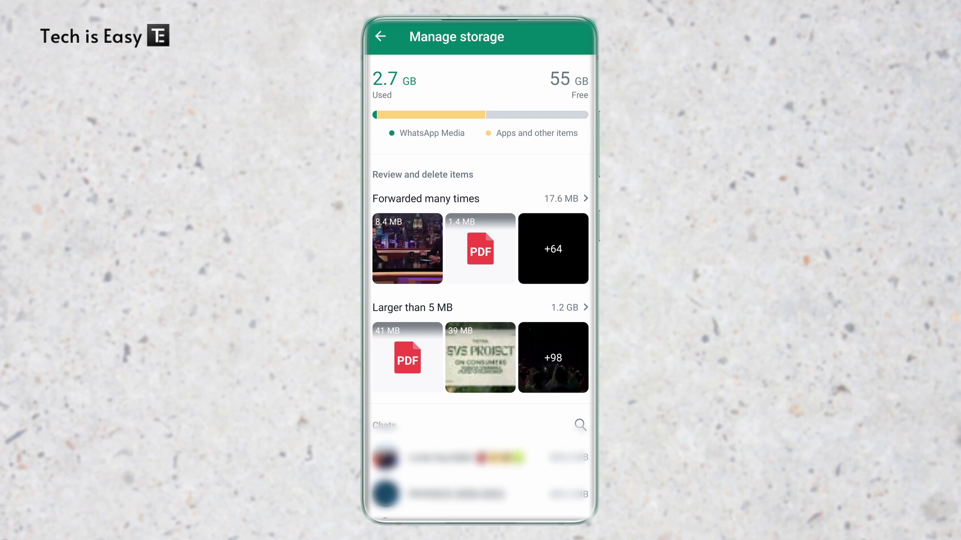
# Delete the 1.4 MB video from the Forwarded many times media.
pyautogui.click(557, 198)
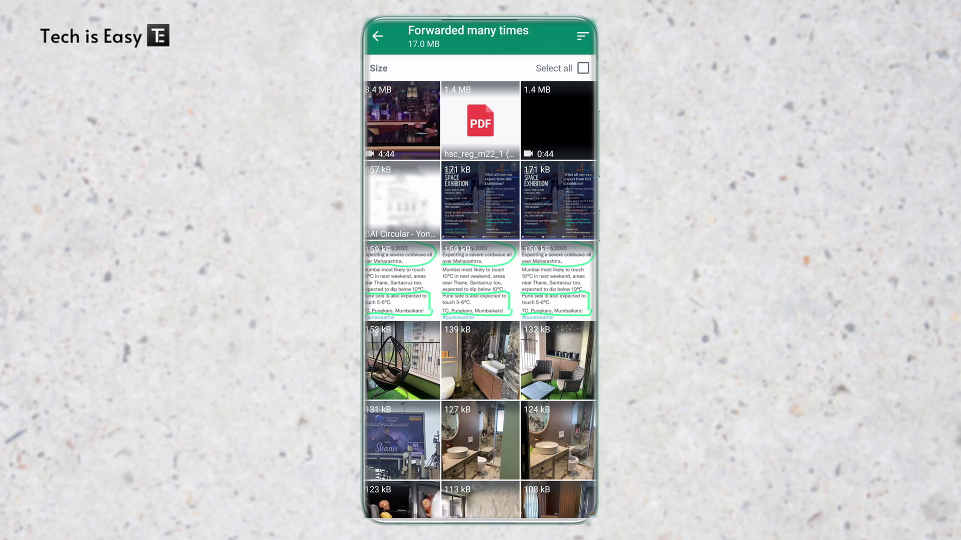
pyautogui.click(582, 67)
pyautogui.click(583, 67)
pyautogui.click(565, 138)
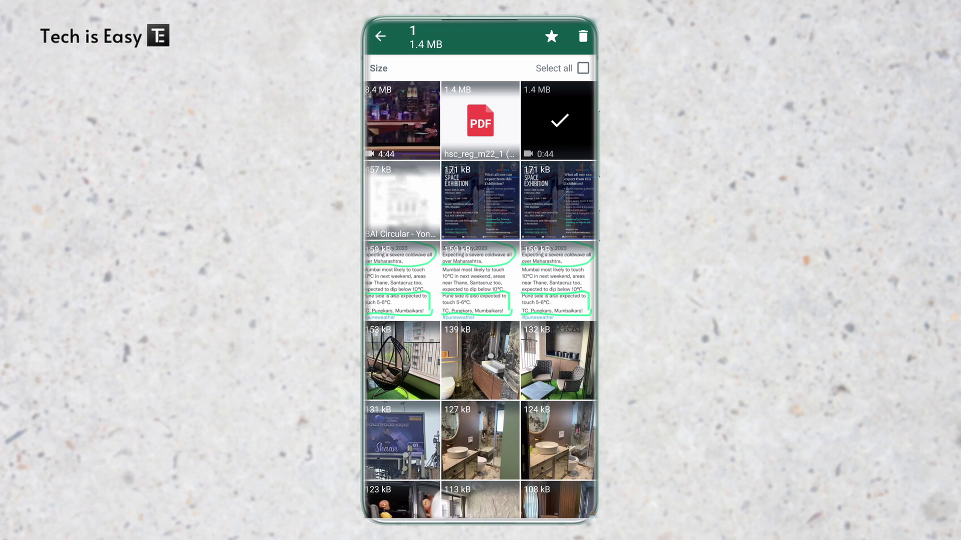
pyautogui.click(582, 36)
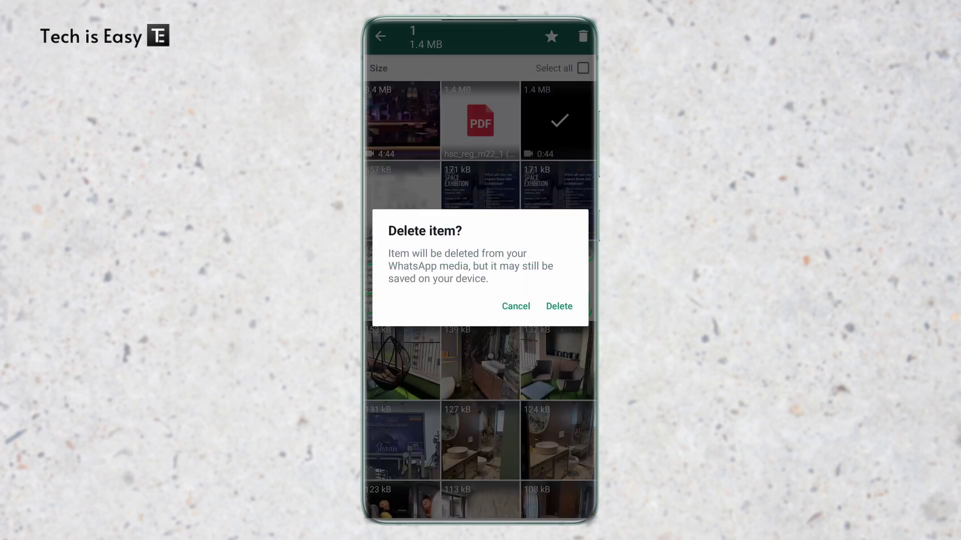
pyautogui.click(560, 306)
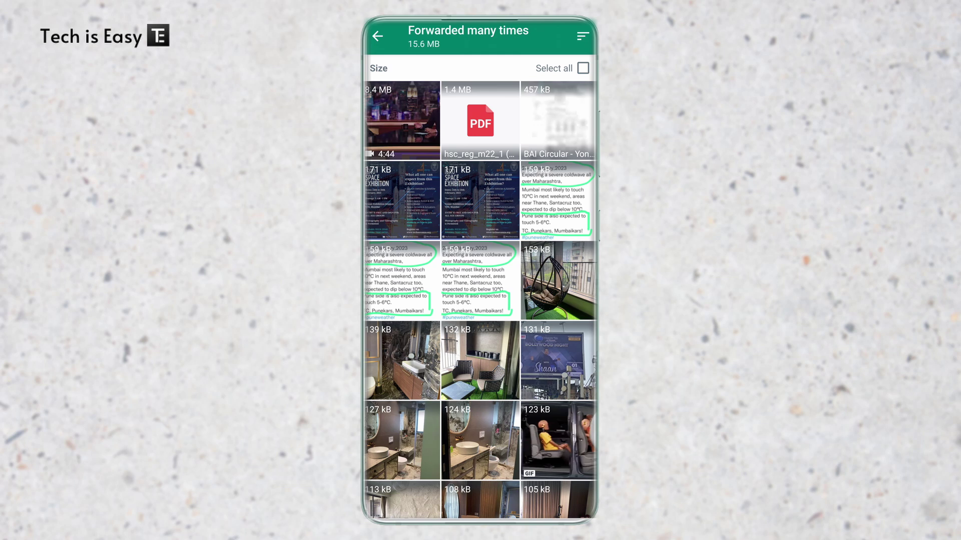
# Review the 1.2 GB of files larger than 5 MB without deleting anything.
pyautogui.click(378, 37)
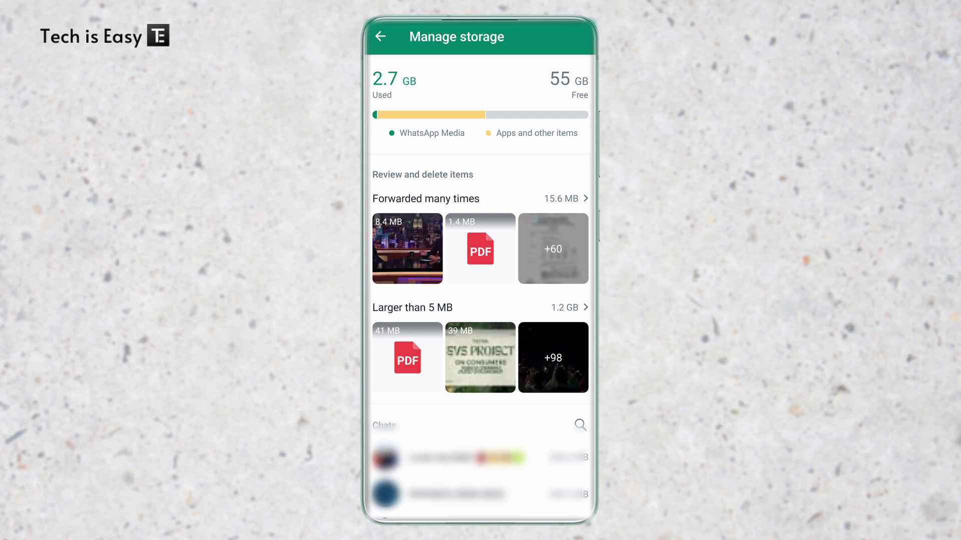
pyautogui.click(480, 307)
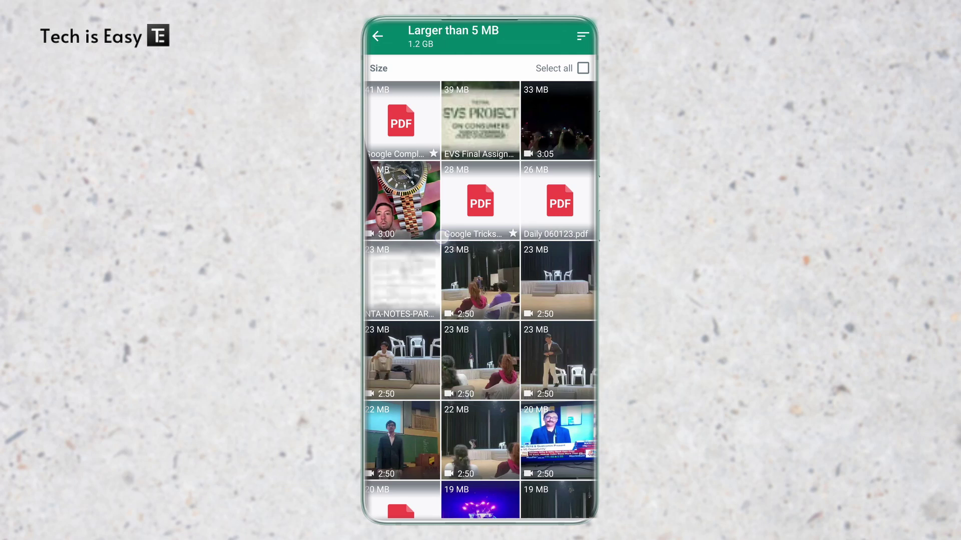
pyautogui.click(378, 35)
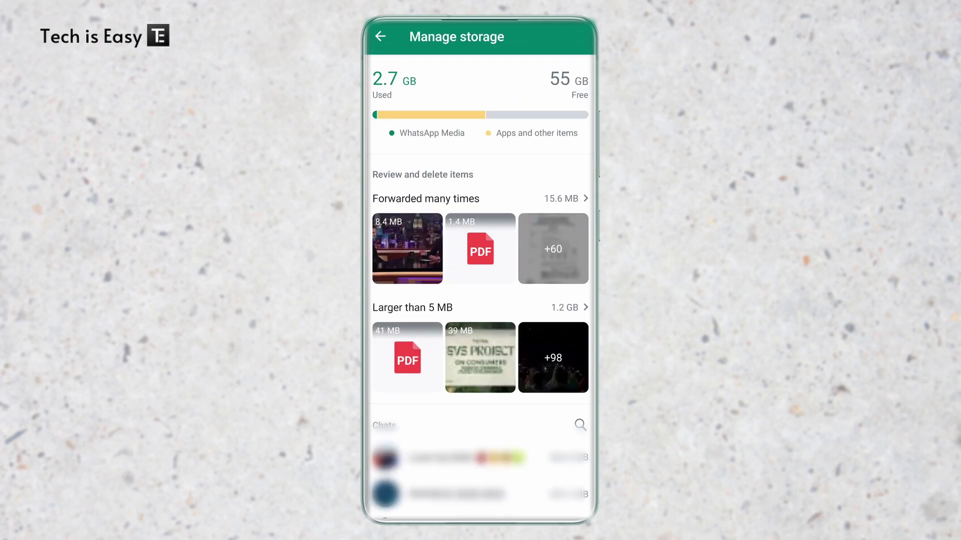
pyautogui.scroll(-5, 481, 301)
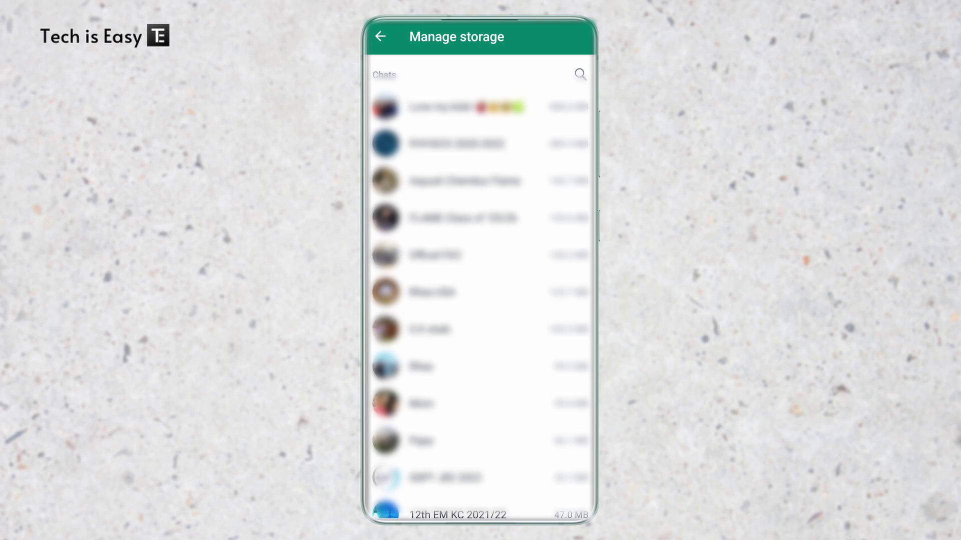
pyautogui.click(456, 143)
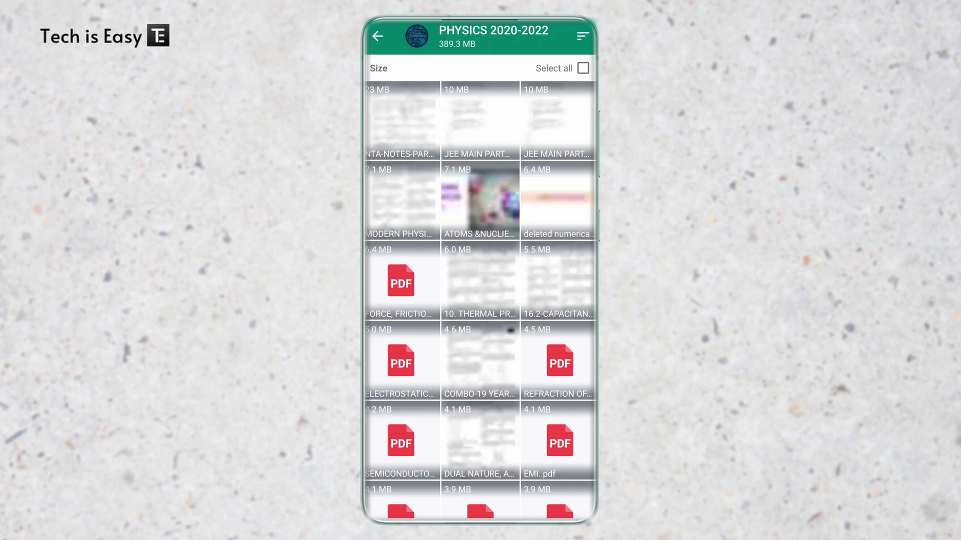
pyautogui.click(378, 36)
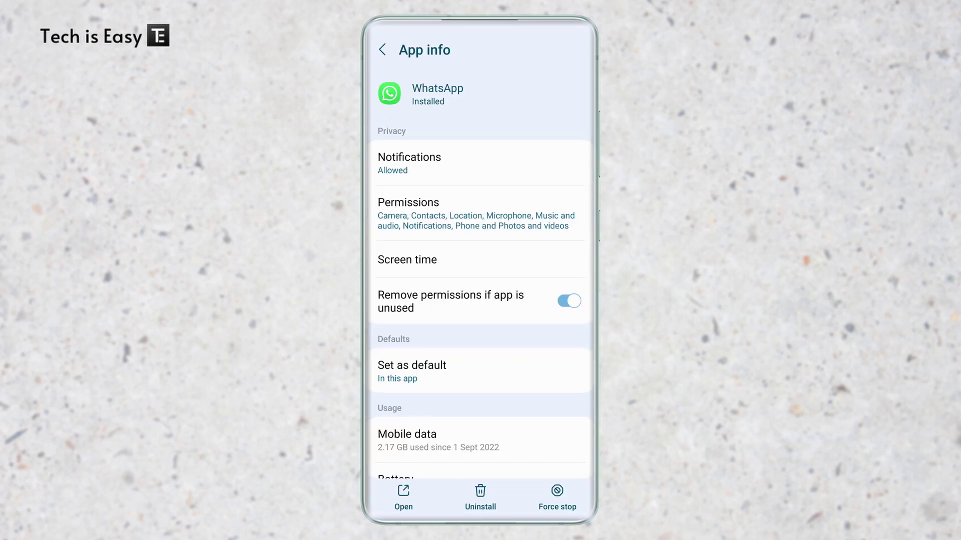
pyautogui.scroll(-3, 528, 414)
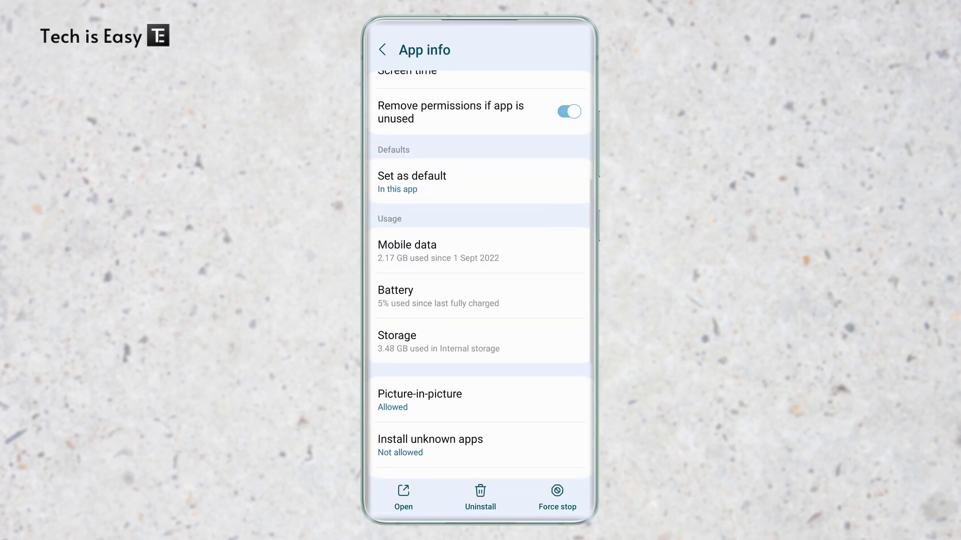
# Open WhatsApp's Storage page in App info, showing 1.64 MB of cache.
pyautogui.click(440, 341)
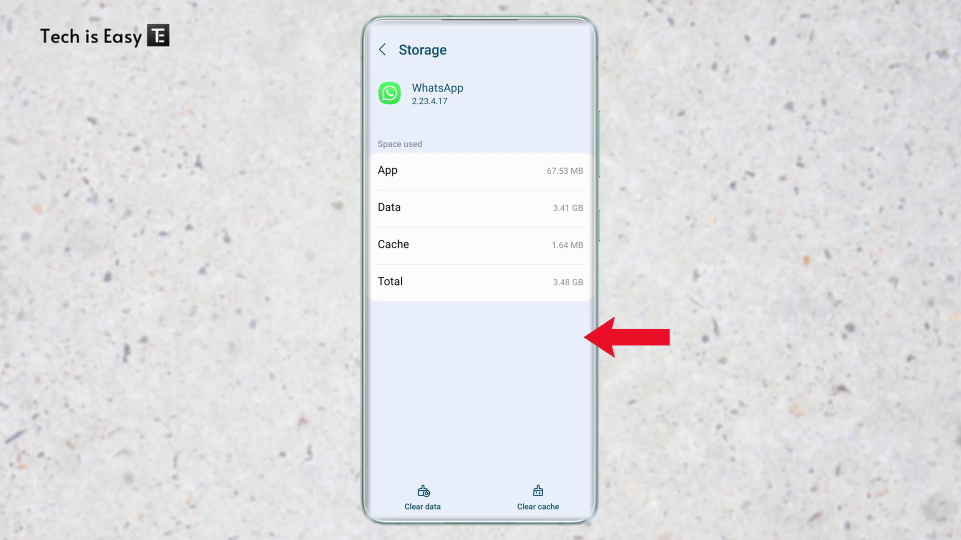